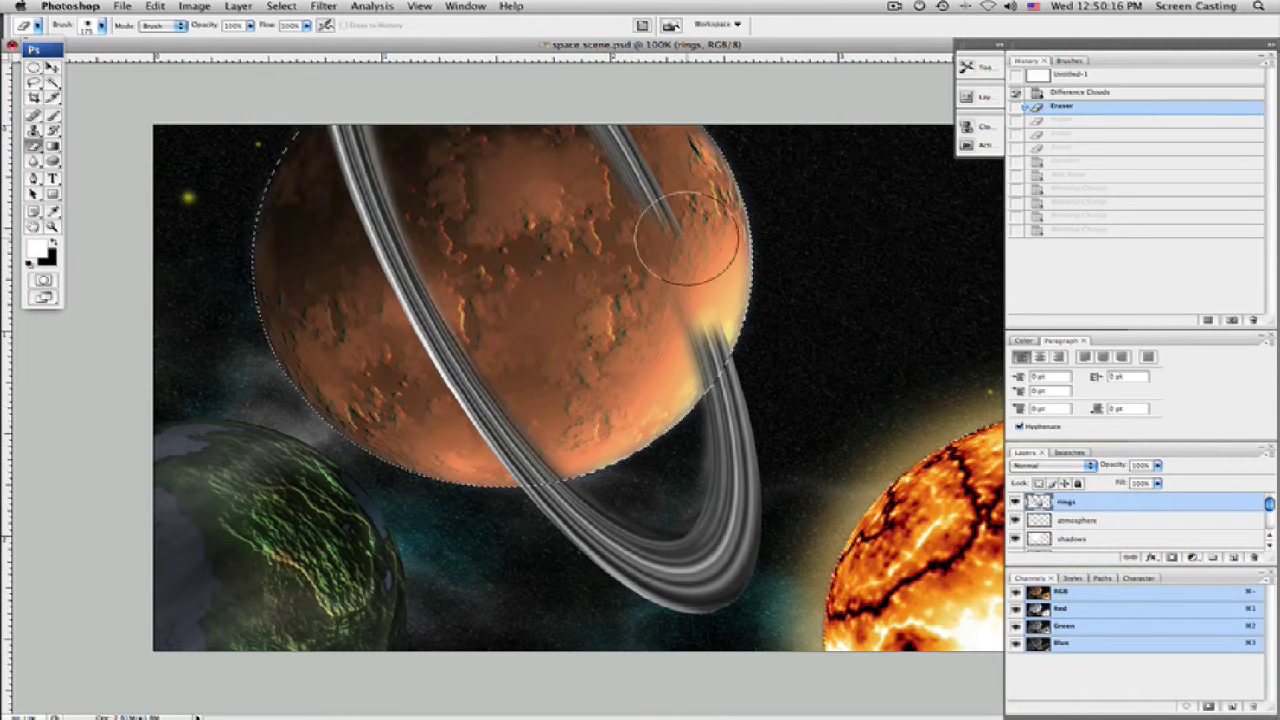
- Erase the ring segments inside the orange planet's upper right edge, then clear the selection
{"action": "left_click_drag", "start_coordinate": [632, 178], "coordinate": [600, 130]}
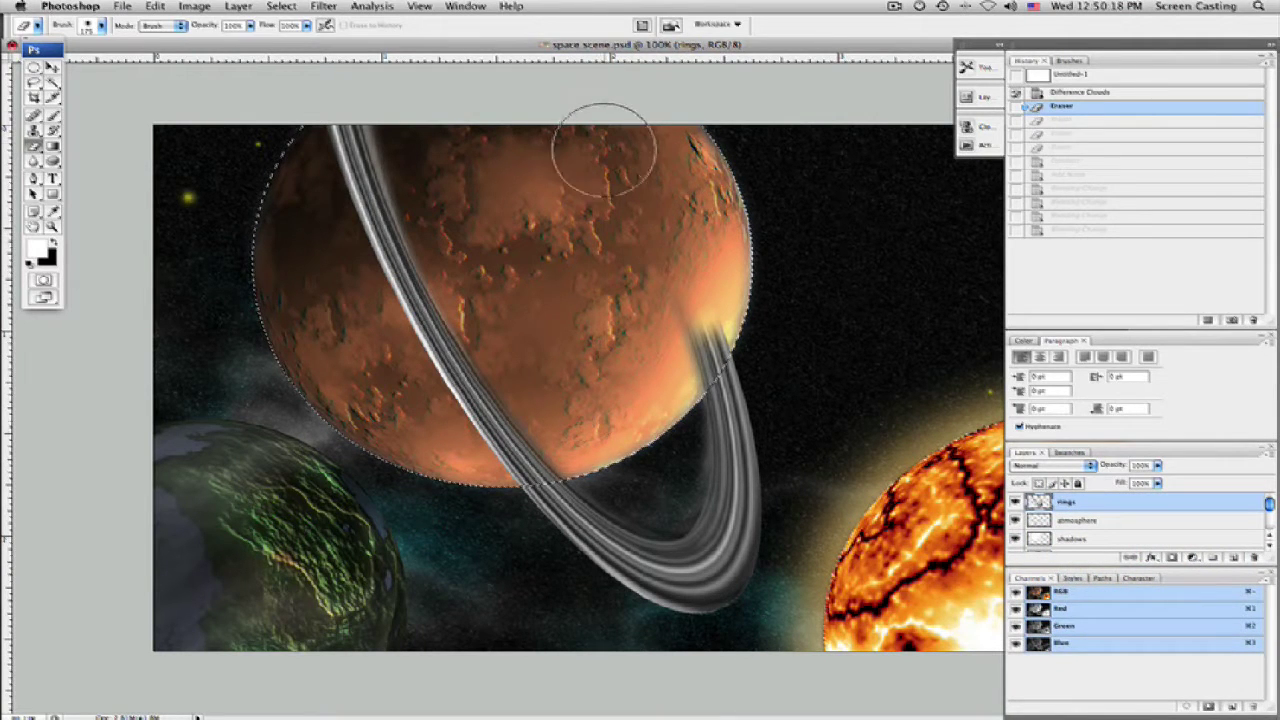
{"action": "left_click_drag", "start_coordinate": [700, 310], "coordinate": [680, 400]}
{"action": "left_click", "coordinate": [665, 360]}
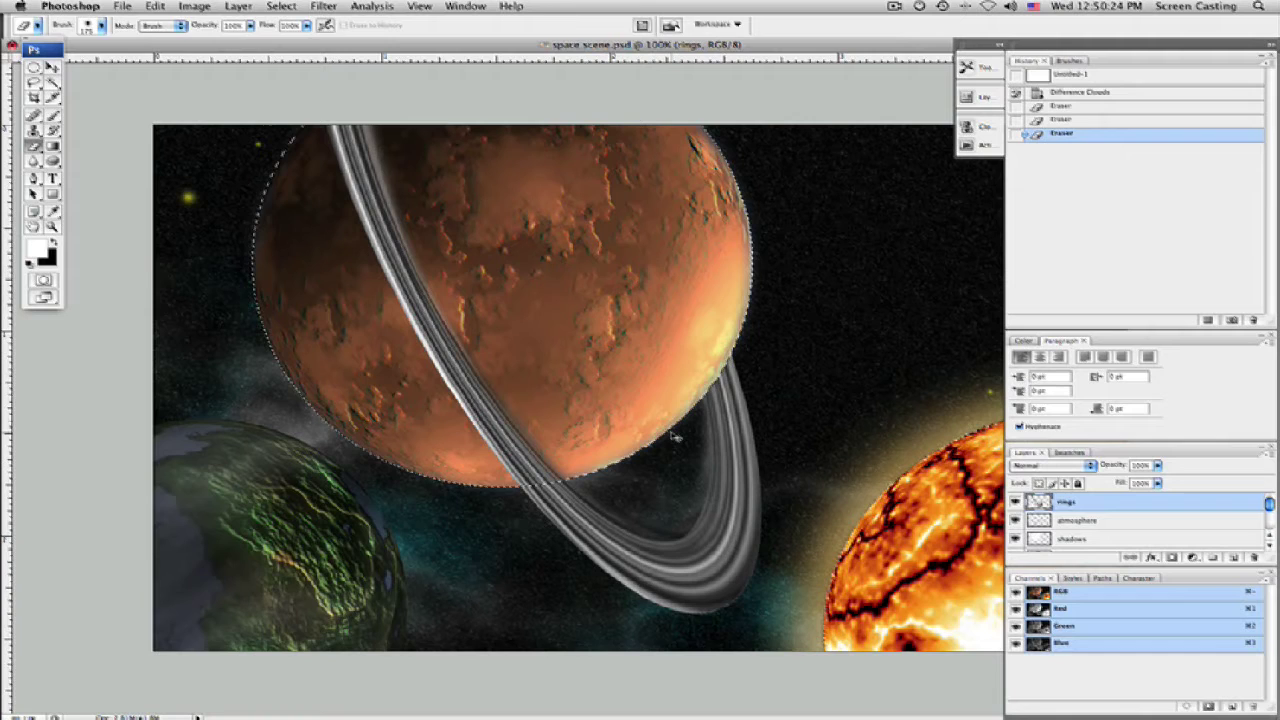
{"action": "key", "text": "ctrl+d"}
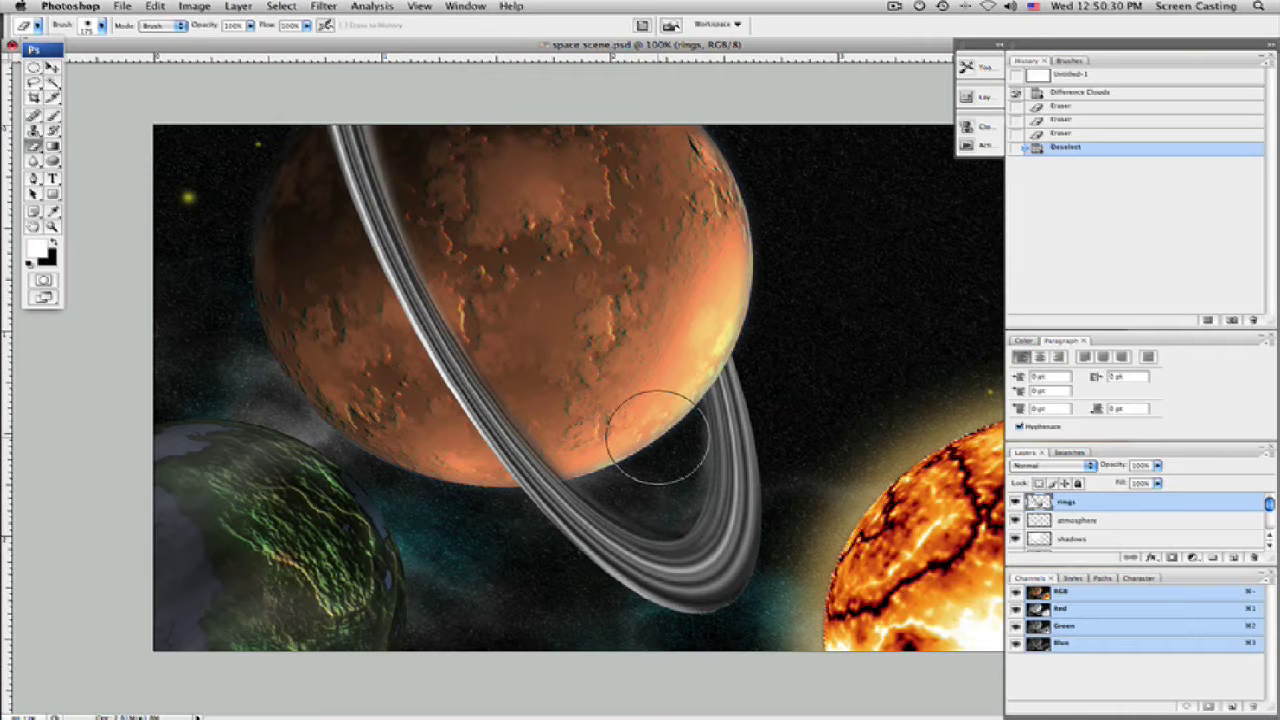
- Shrink the eraser brush and remove leftover ring fragments below the orange planet
{"action": "key", "text": "bracketleft"}
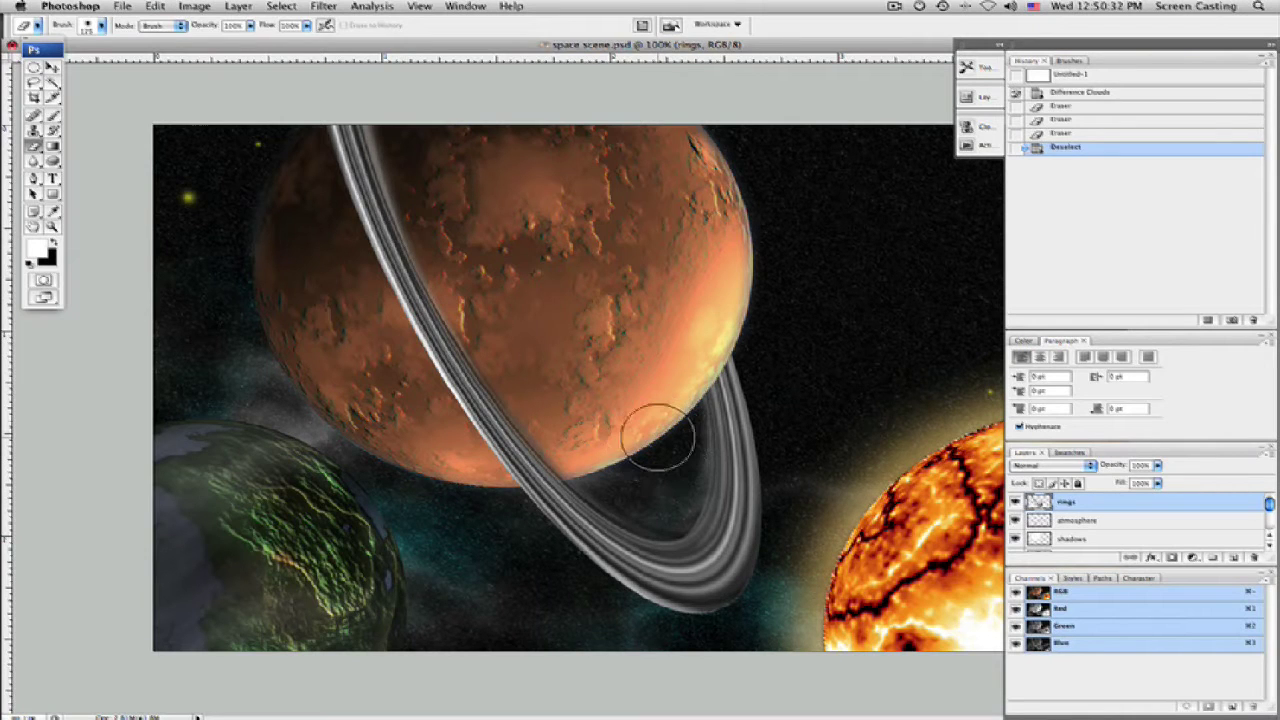
{"action": "key", "text": "bracketleft"}
{"action": "key", "text": "bracketleft"}
{"action": "key", "text": "bracketleft"}
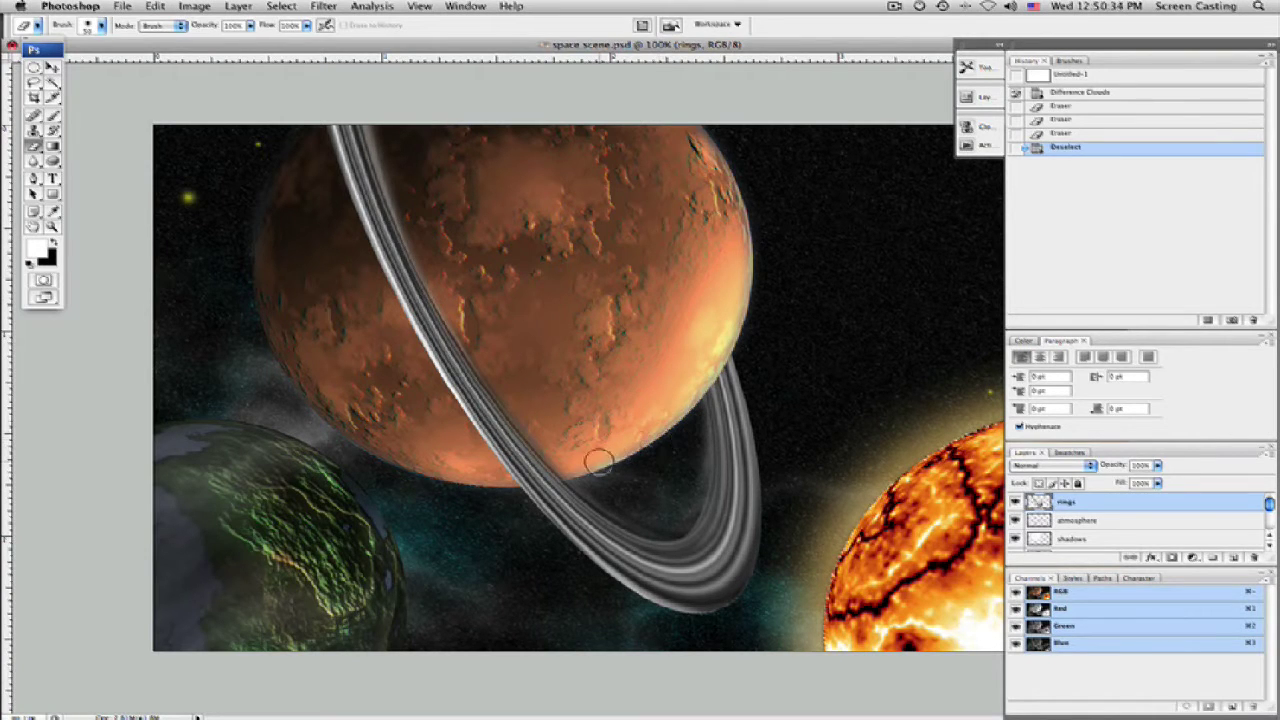
{"action": "left_click", "coordinate": [603, 468]}
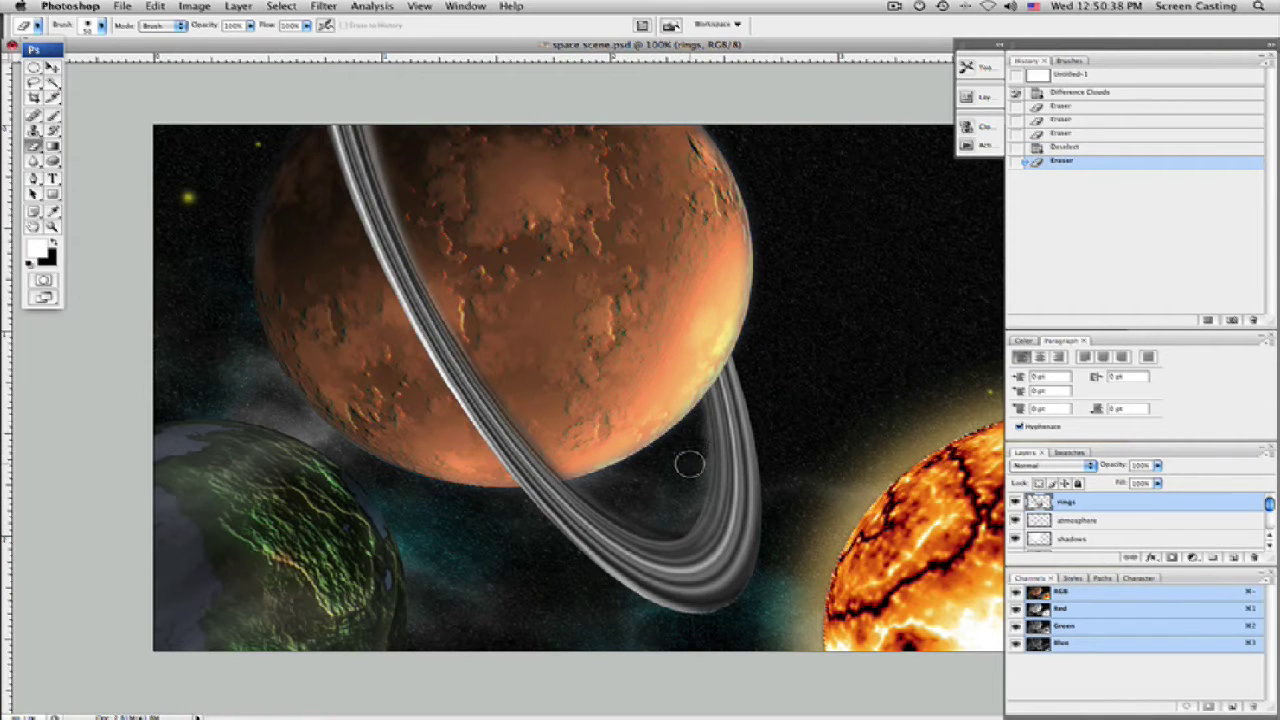
{"action": "left_click_drag", "start_coordinate": [691, 454], "coordinate": [683, 482]}
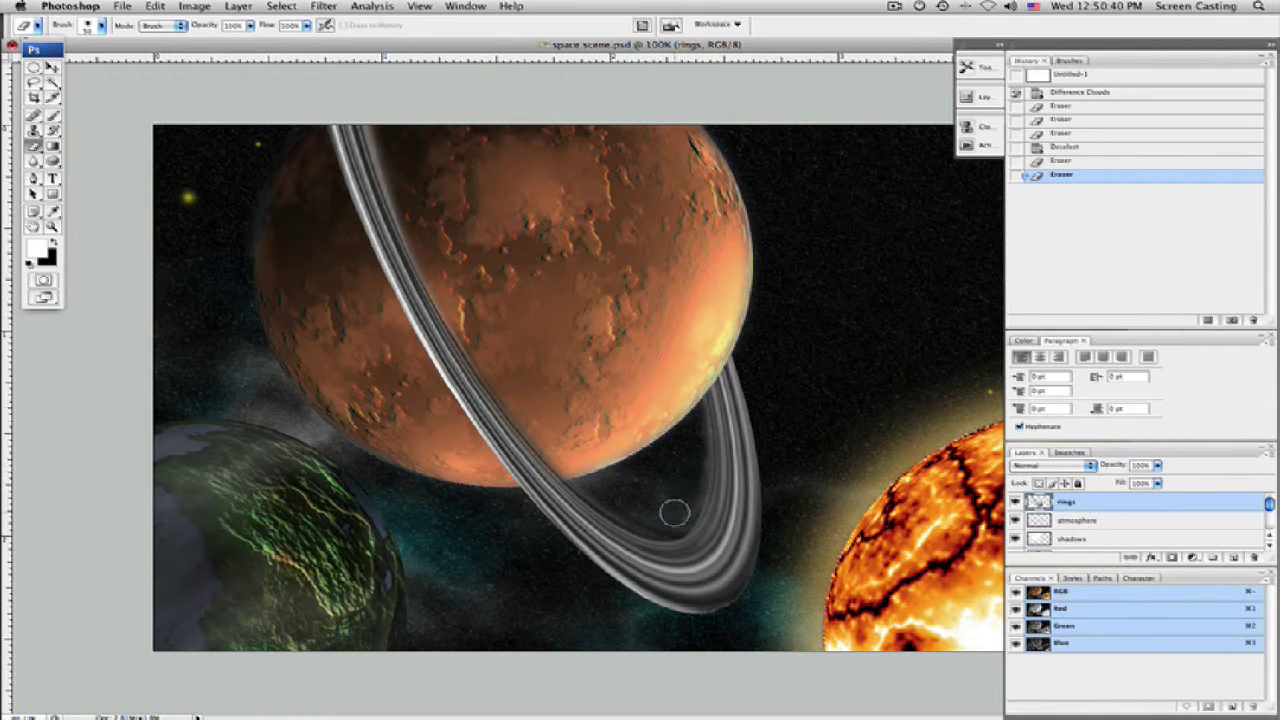
{"action": "left_click_drag", "start_coordinate": [630, 495], "coordinate": [564, 460]}
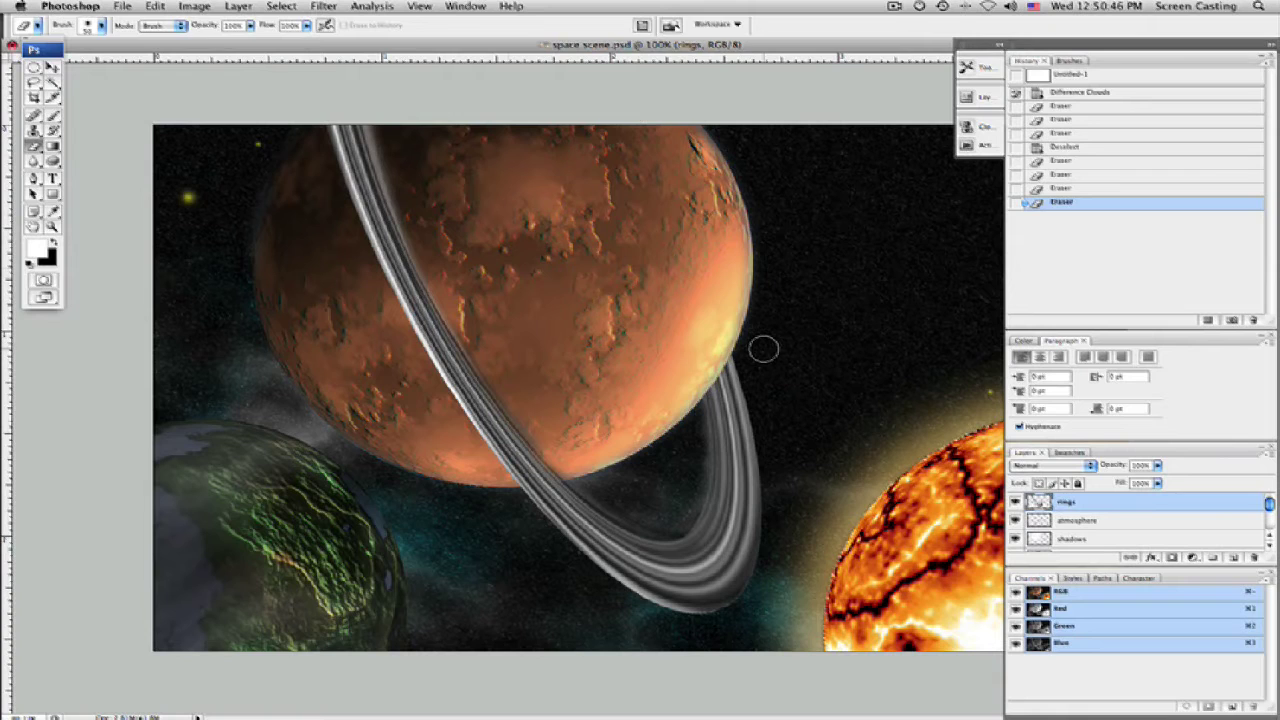
{"action": "left_click", "coordinate": [324, 6]}
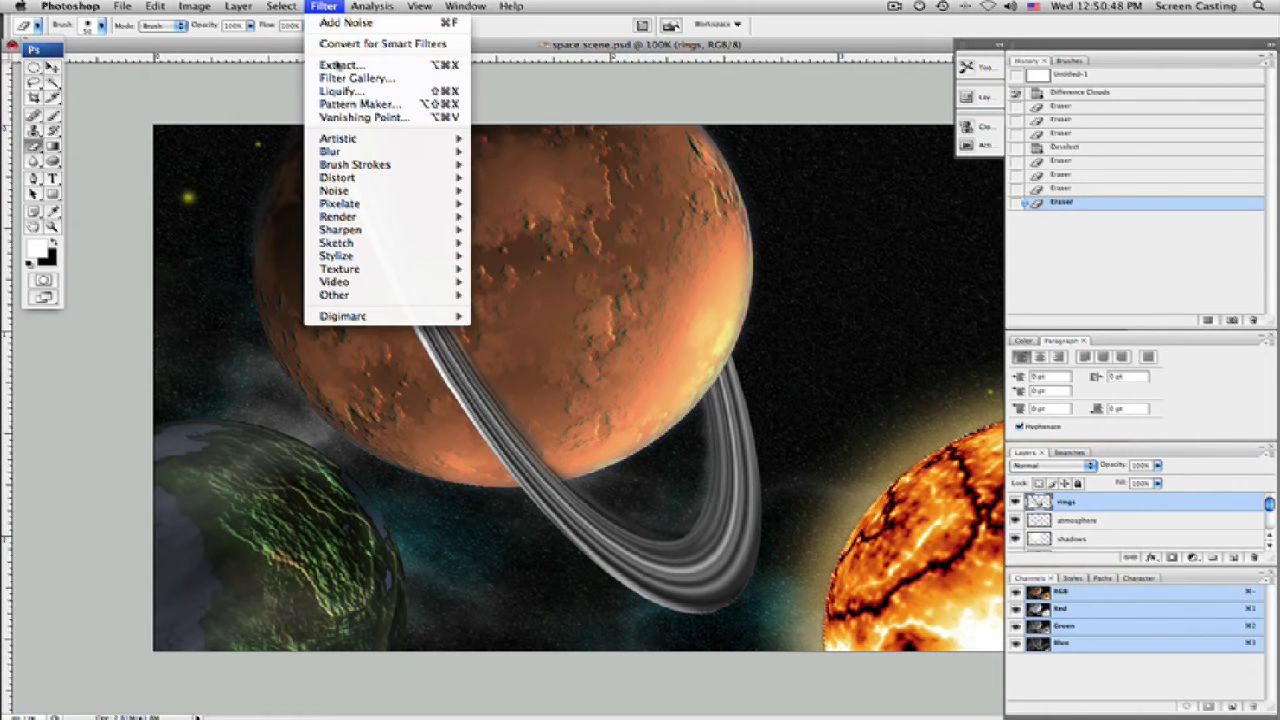
{"action": "mouse_move", "coordinate": [330, 151]}
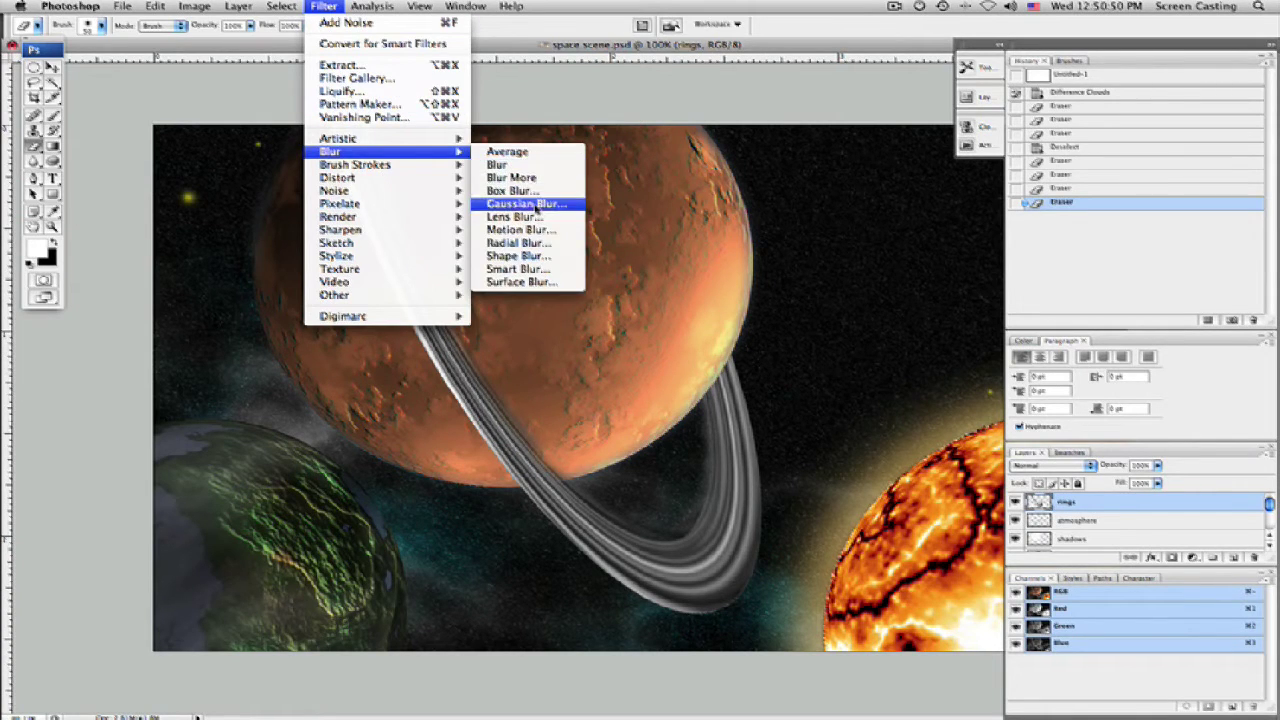
{"action": "left_click", "coordinate": [533, 229]}
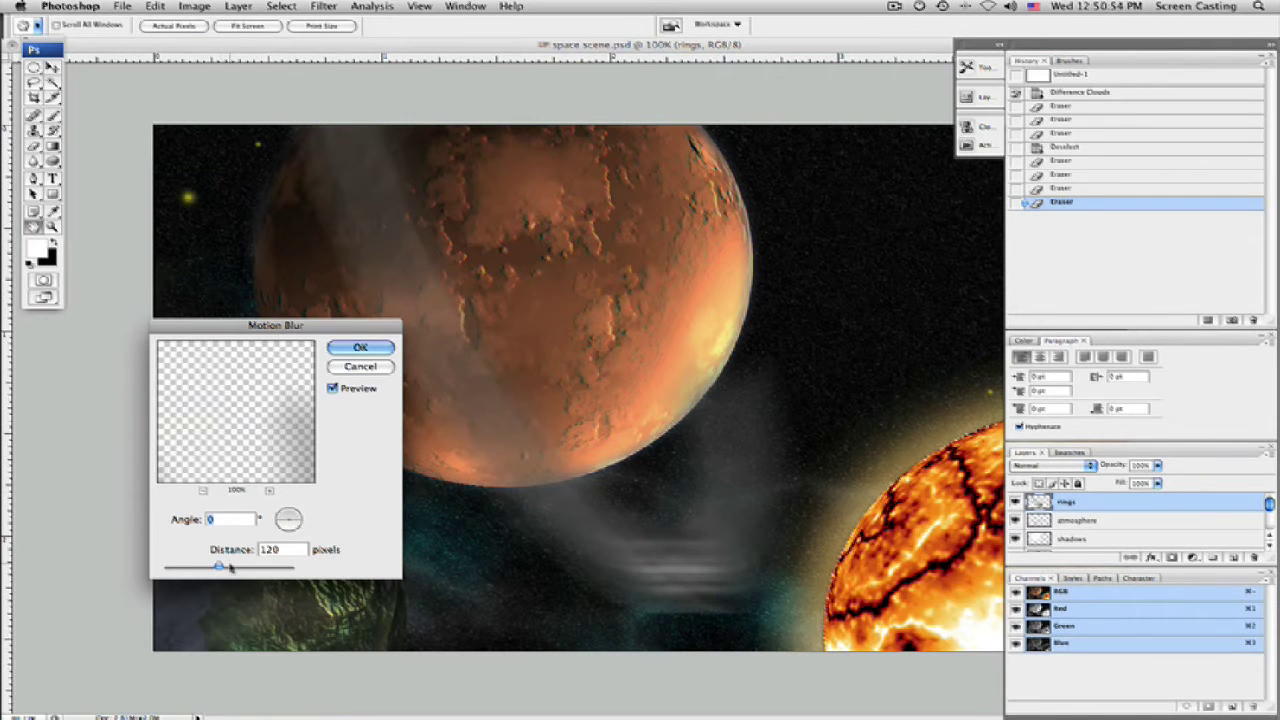
{"action": "left_click_drag", "start_coordinate": [185, 568], "coordinate": [168, 568]}
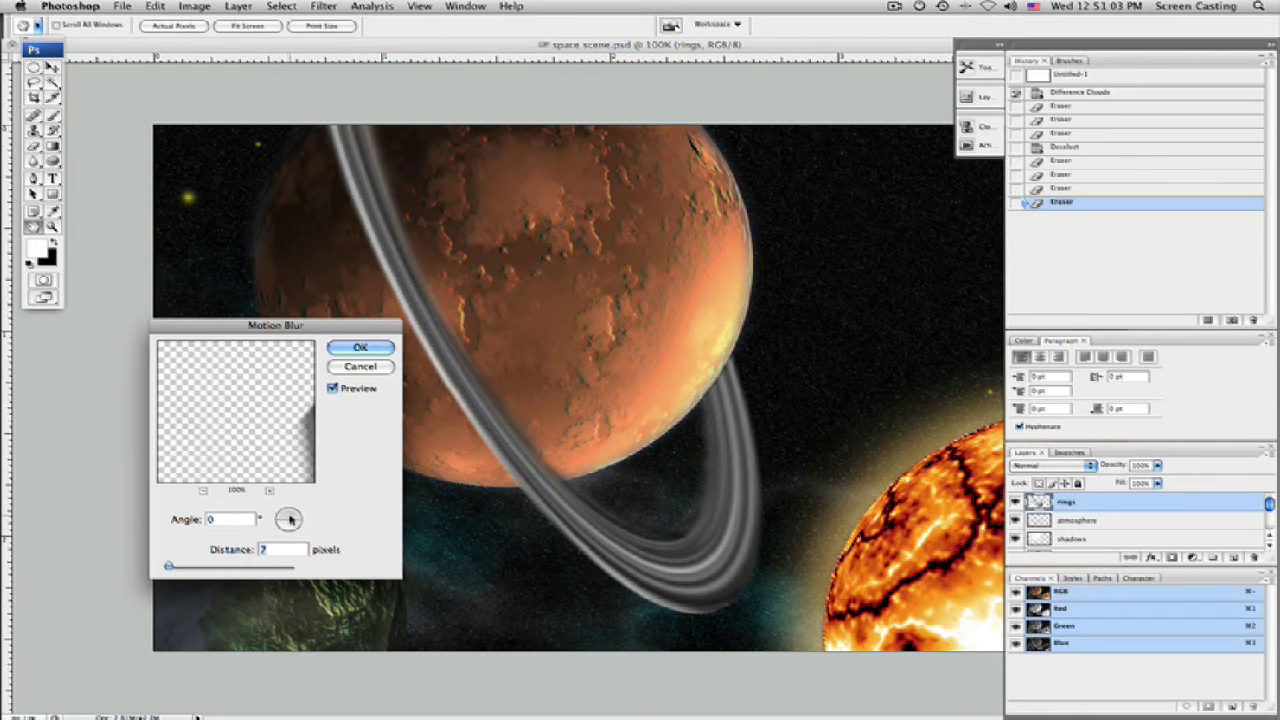
{"action": "type", "text": "-60"}
{"action": "key", "text": "Tab"}
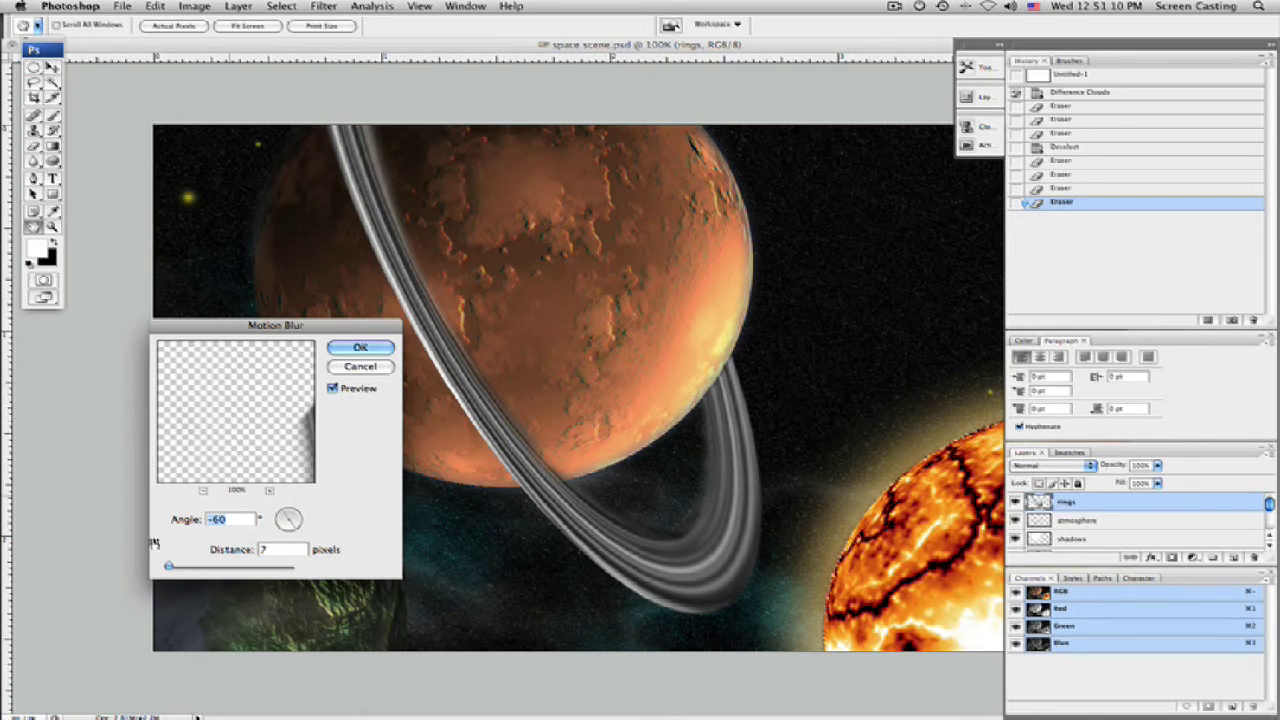
{"action": "left_click", "coordinate": [360, 366]}
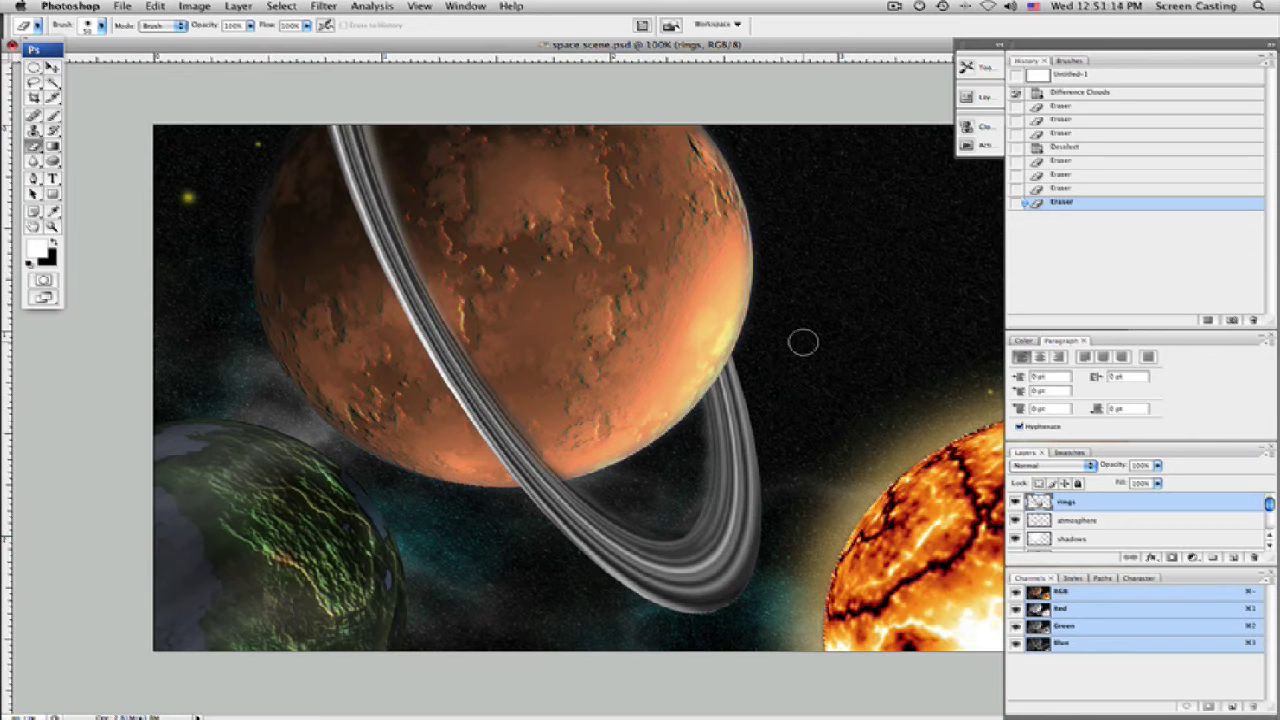
- Toggle the interface with Tab so the space scene shows without any panels or toolbars
{"action": "key", "text": "Tab"}
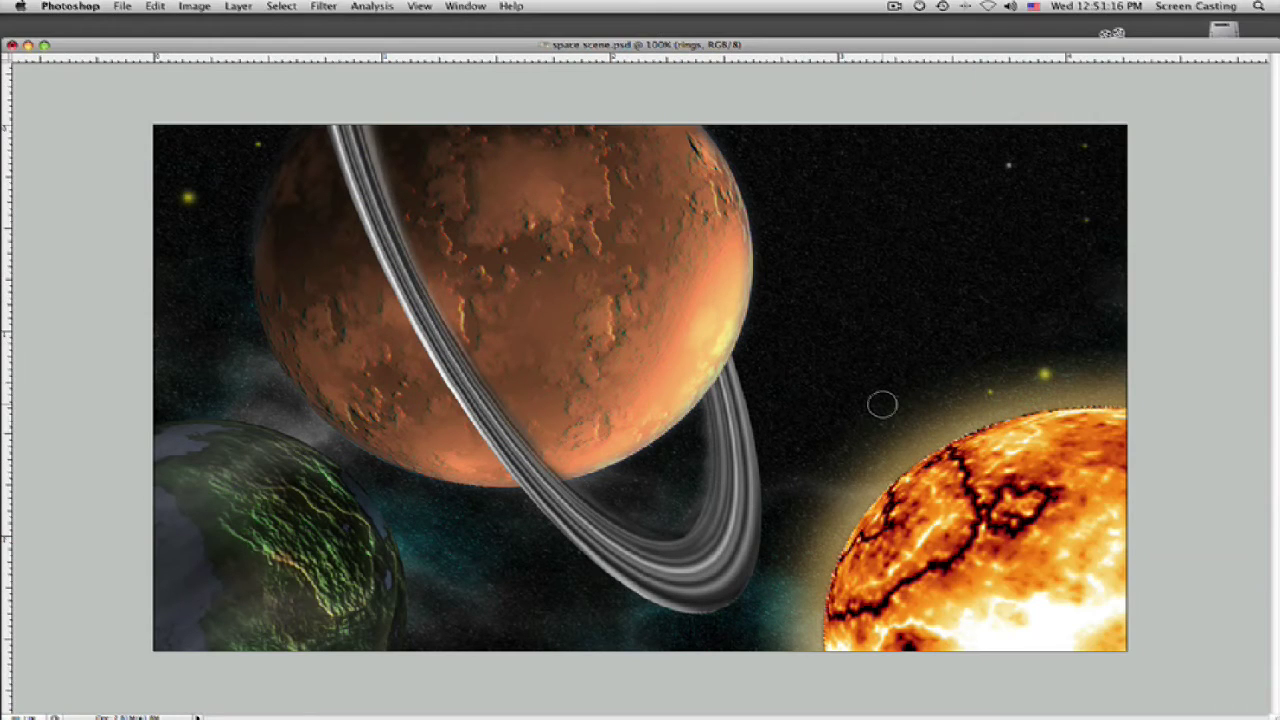
{"action": "mouse_move", "coordinate": [1275, 240]}
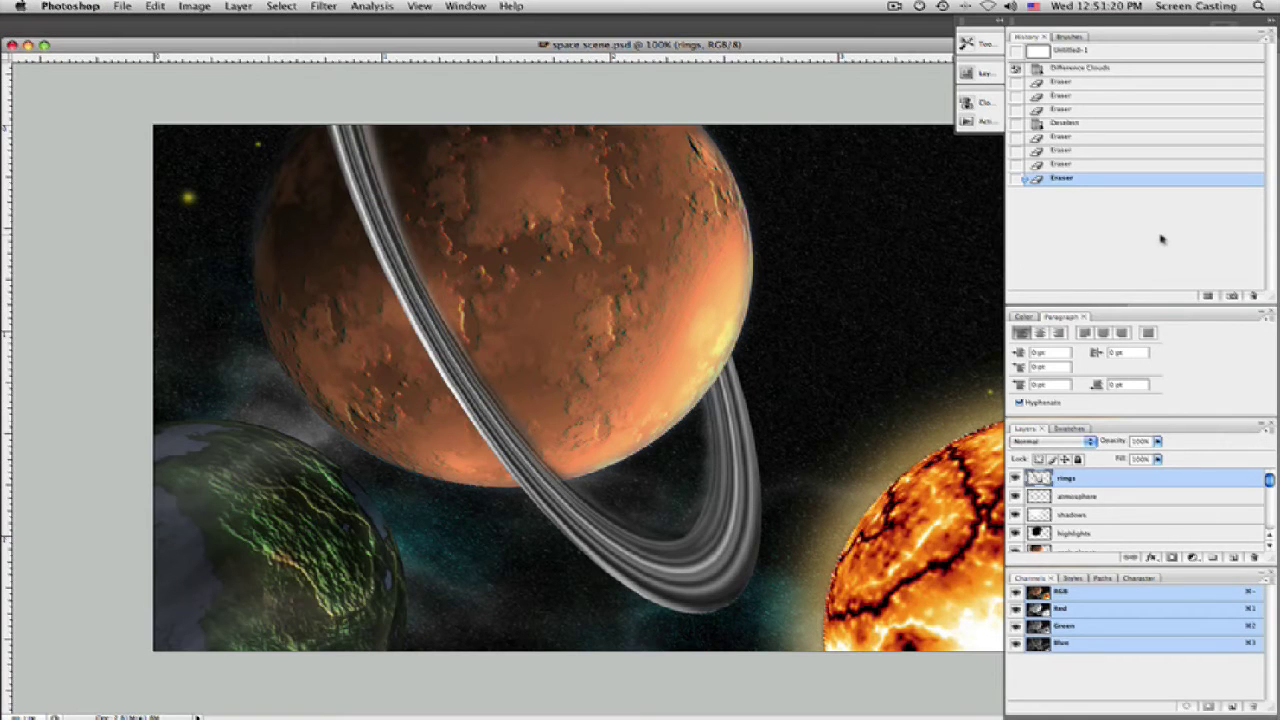
{"action": "key", "text": "Tab"}
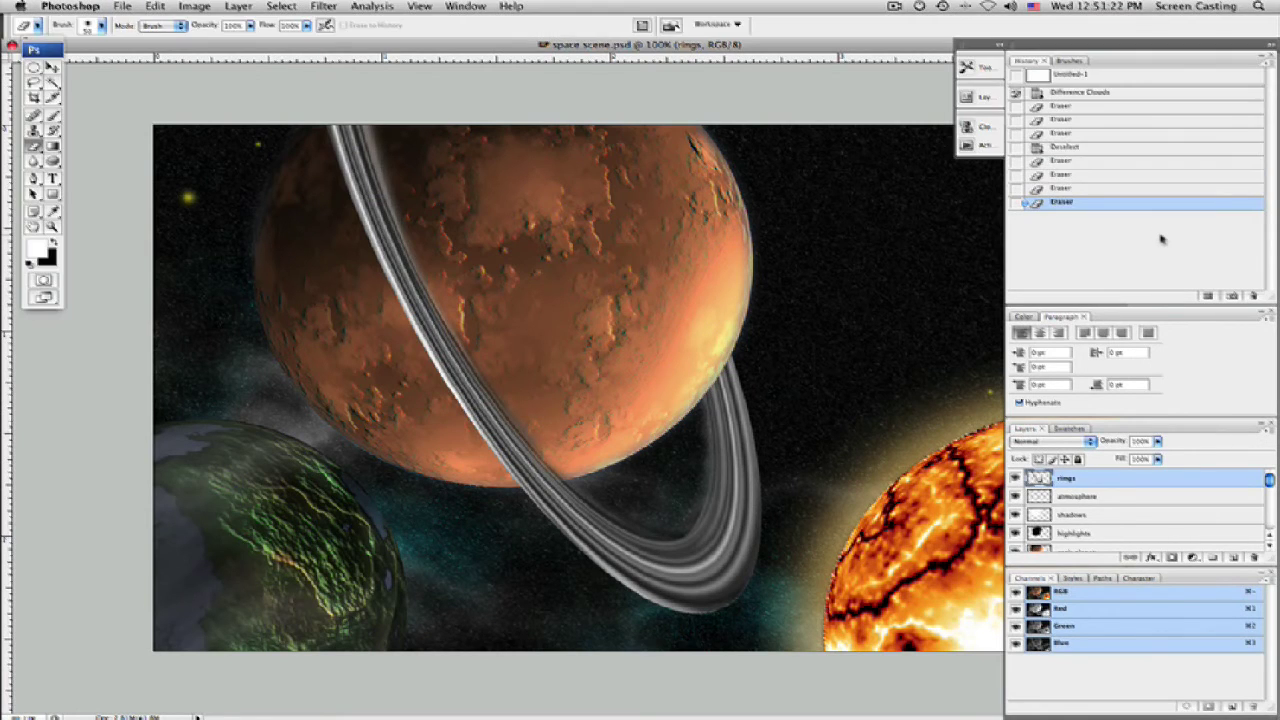
{"action": "key", "text": "Tab"}
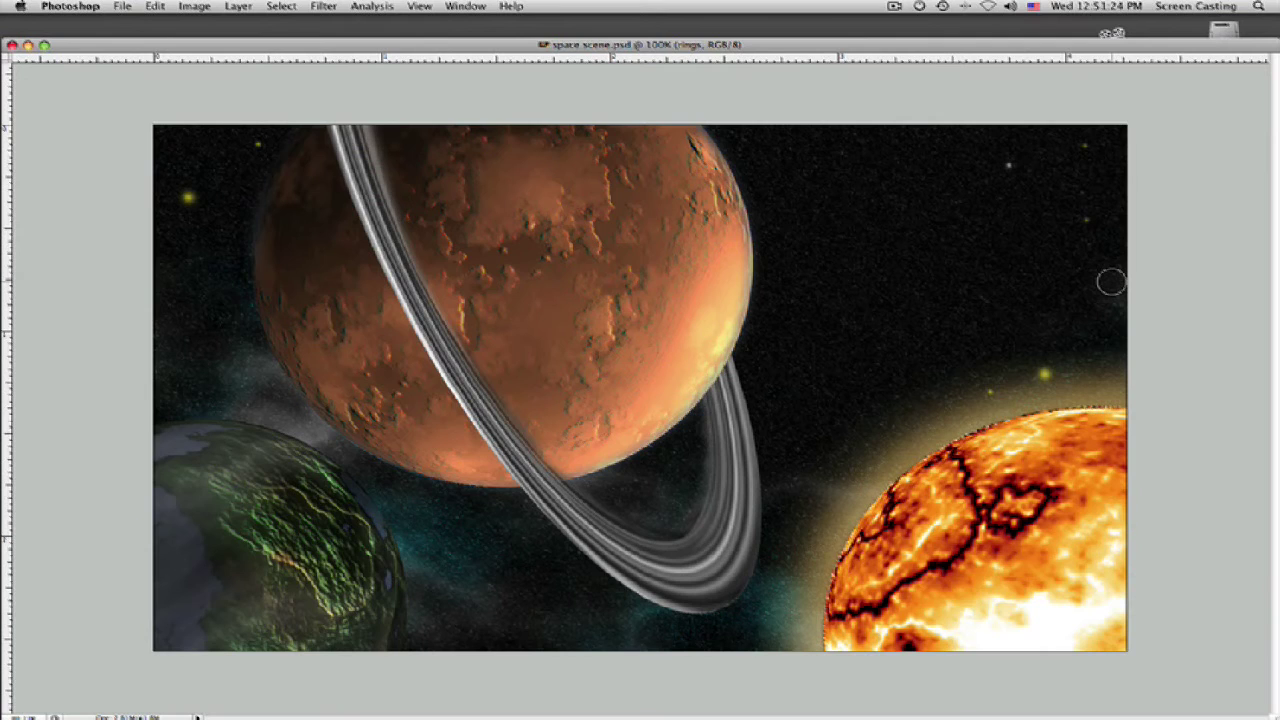